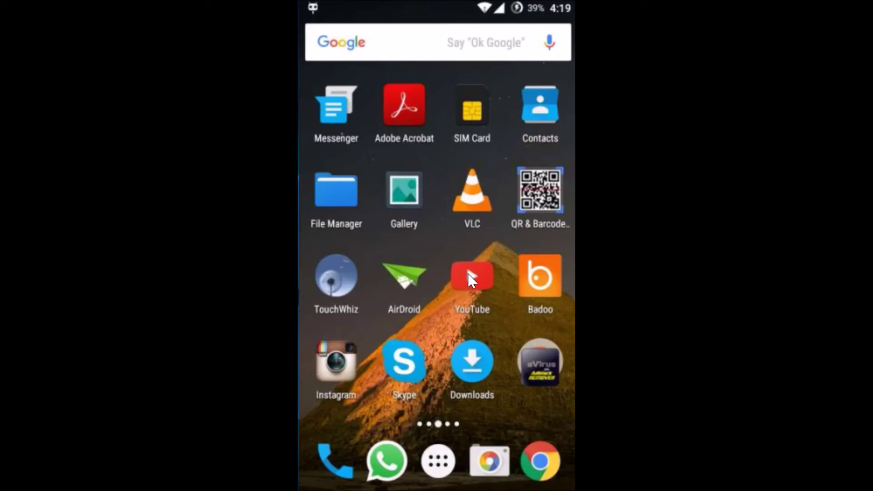
Open the Settings app from the home screen page holding its shortcut.
left_click(468, 241)
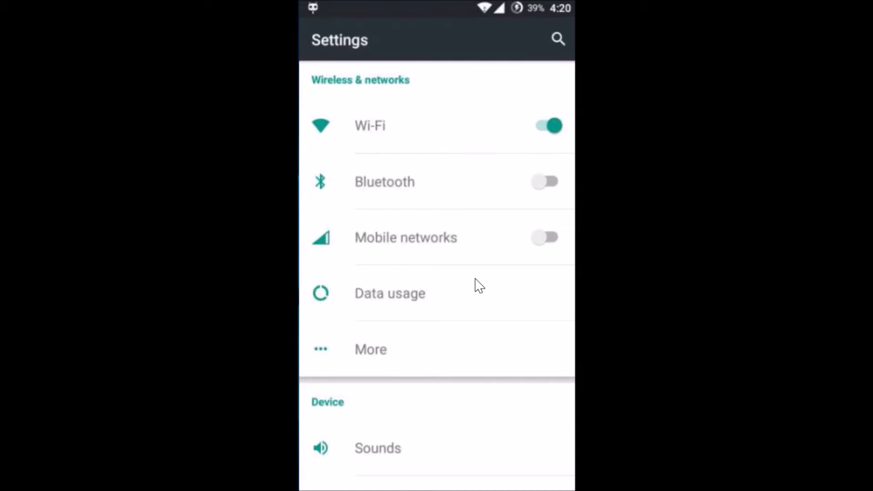
Scroll the main Settings list and open Apps.
scroll(479, 285, "down", 5)
scroll(479, 285, "down", 8)
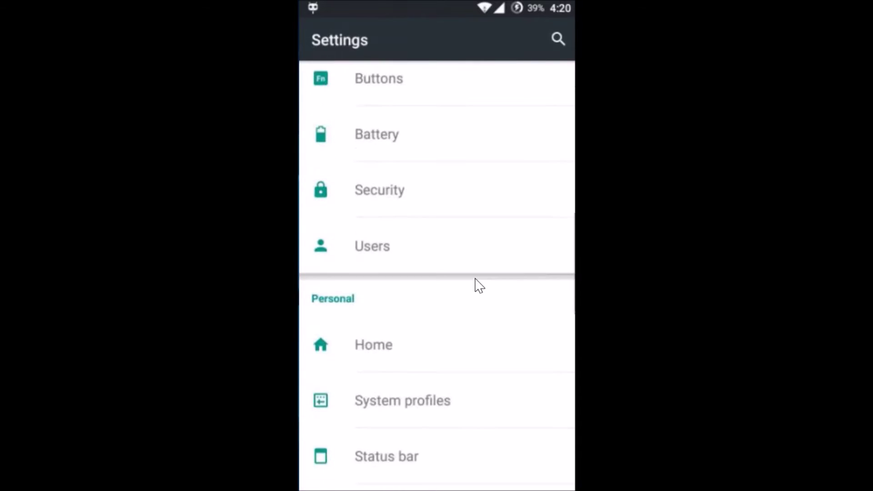
scroll(479, 285, "up", 2)
scroll(479, 285, "down", 6)
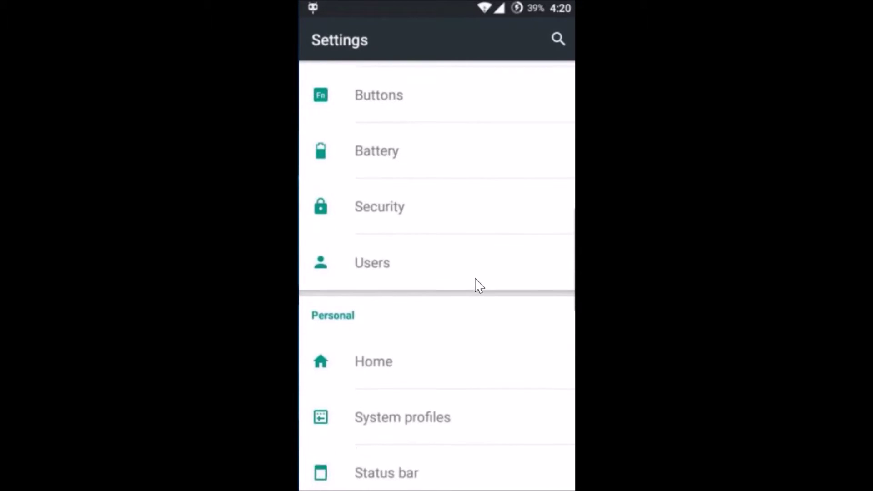
scroll(479, 285, "down", 3)
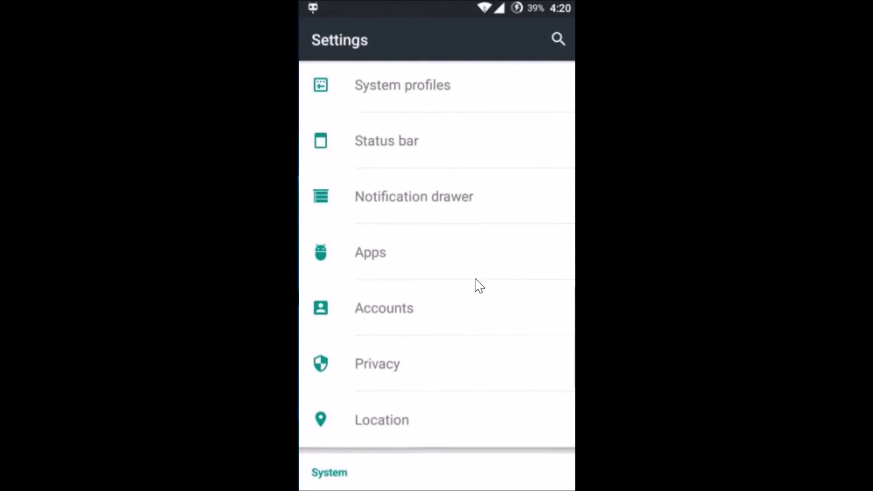
left_click(436, 270)
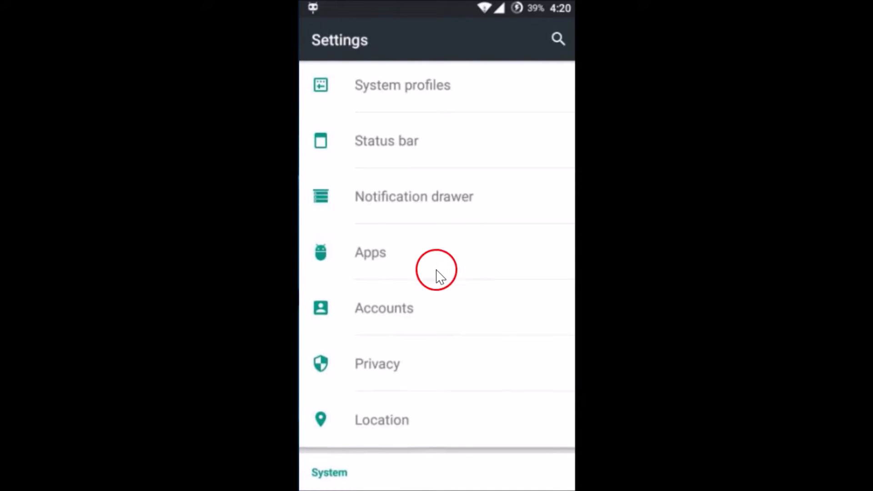
left_click(412, 257)
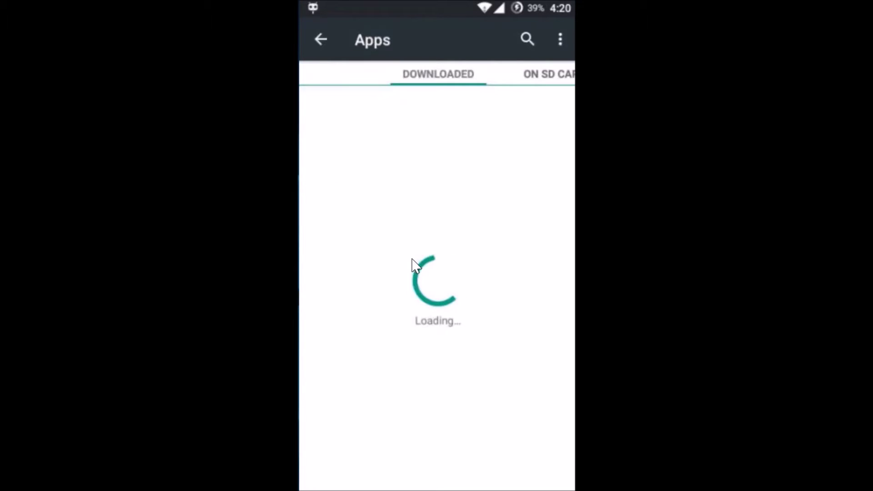
Switch to the ALL apps tab and scroll down to Google Play Store.
left_click(543, 74)
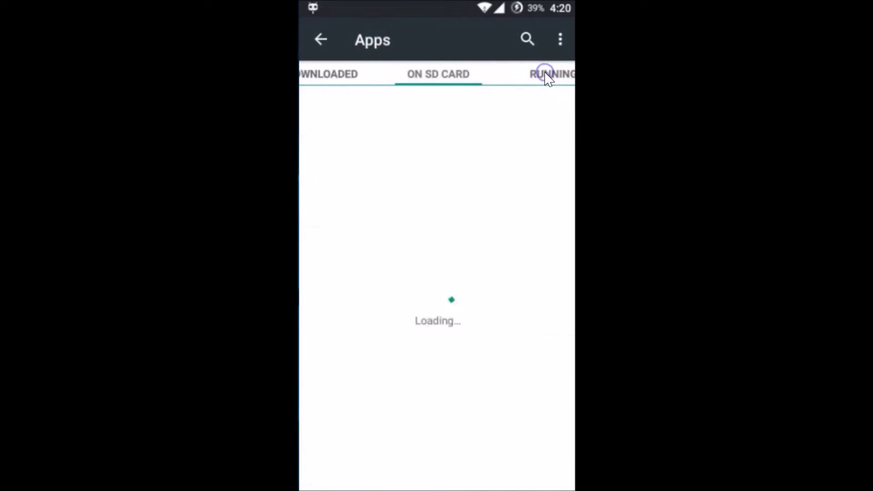
left_click(544, 74)
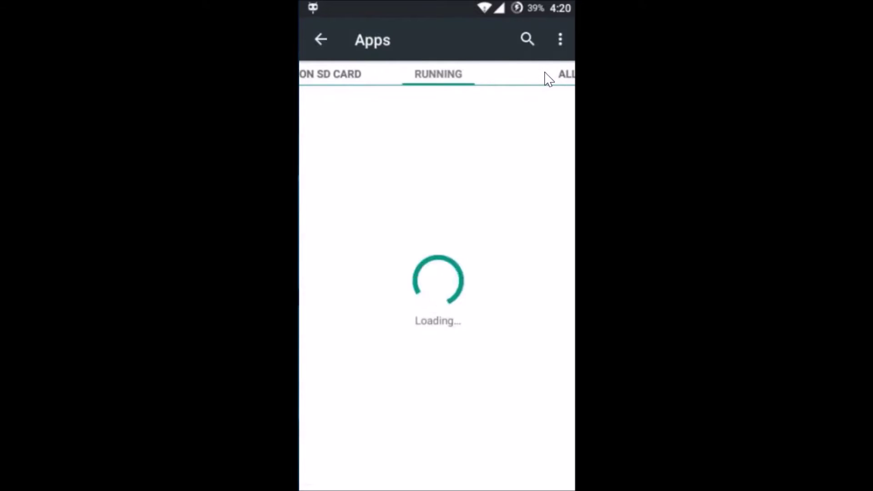
left_click(556, 75)
left_click(456, 182)
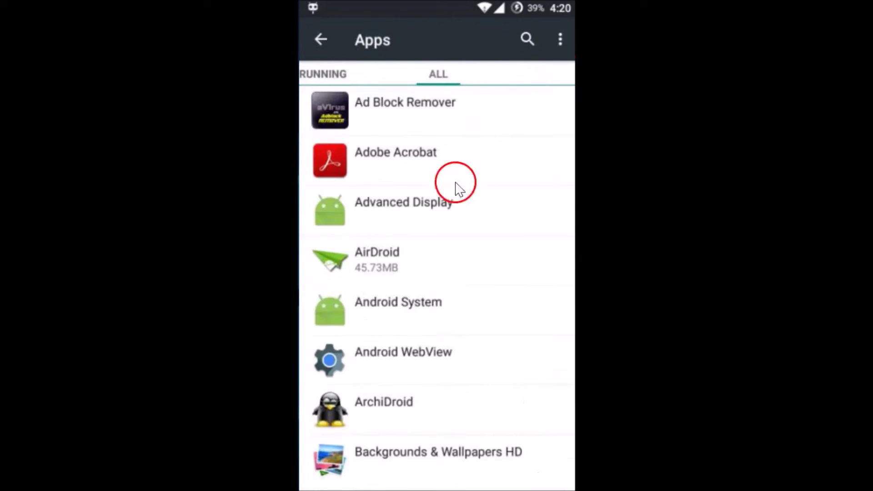
left_click(438, 335)
scroll(439, 337, "down", 5)
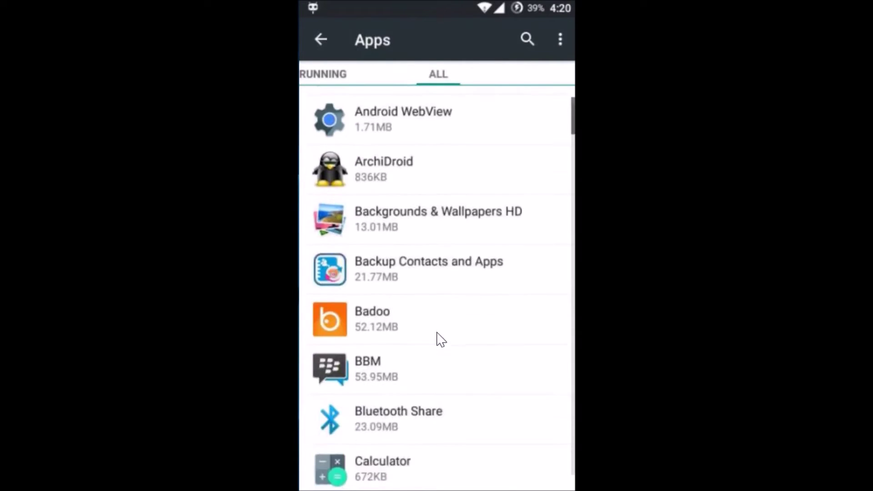
scroll(439, 338, "down", 8)
scroll(440, 339, "down", 12)
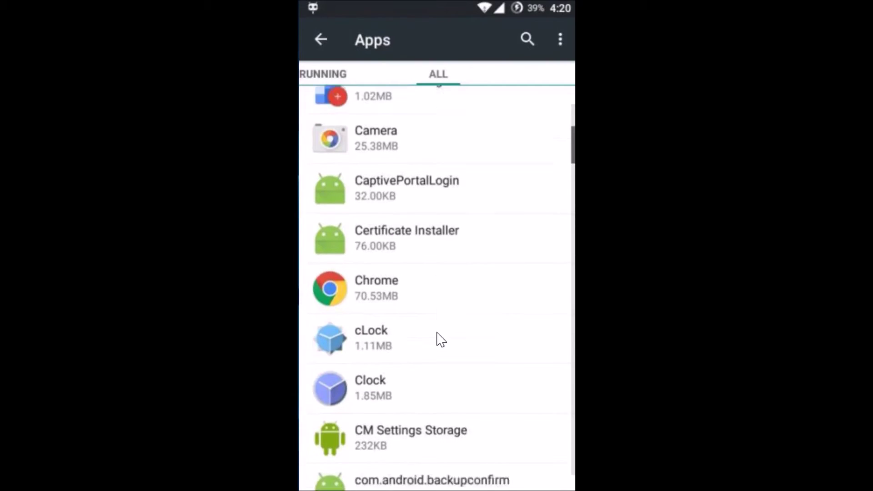
scroll(440, 340, "down", 12)
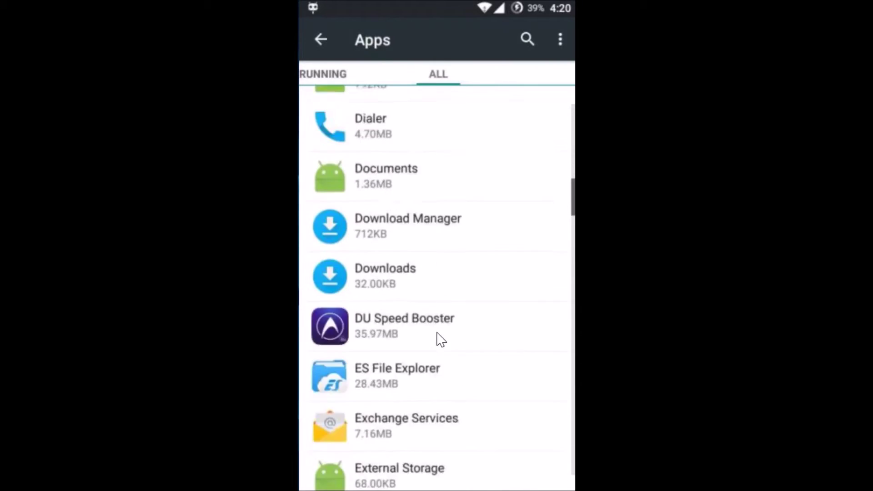
scroll(440, 339, "down", 8)
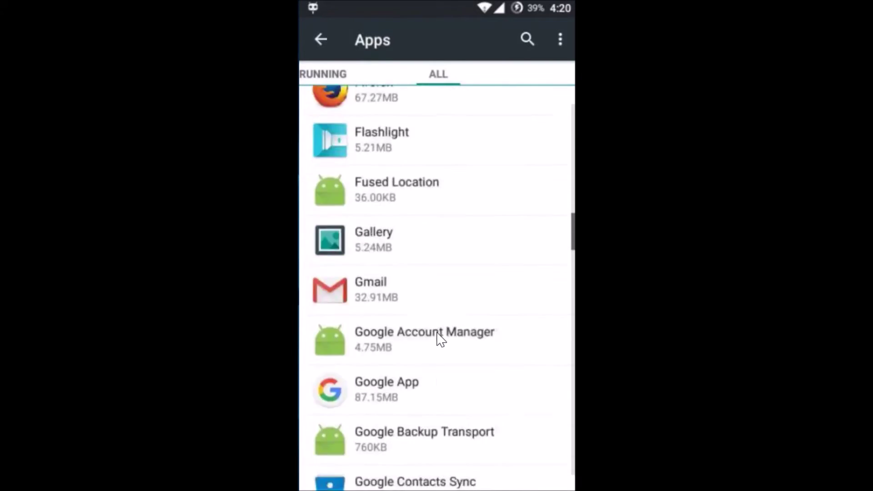
scroll(440, 339, "down", 3)
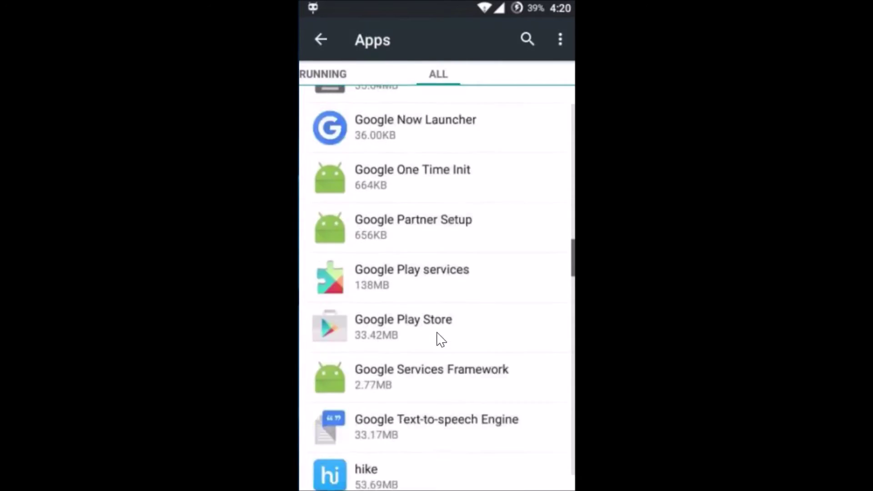
left_click_drag(347, 291, 384, 287)
Clear Google Play Store's data, confirming with OK, and return to the apps list.
left_click(527, 260)
left_click(449, 276)
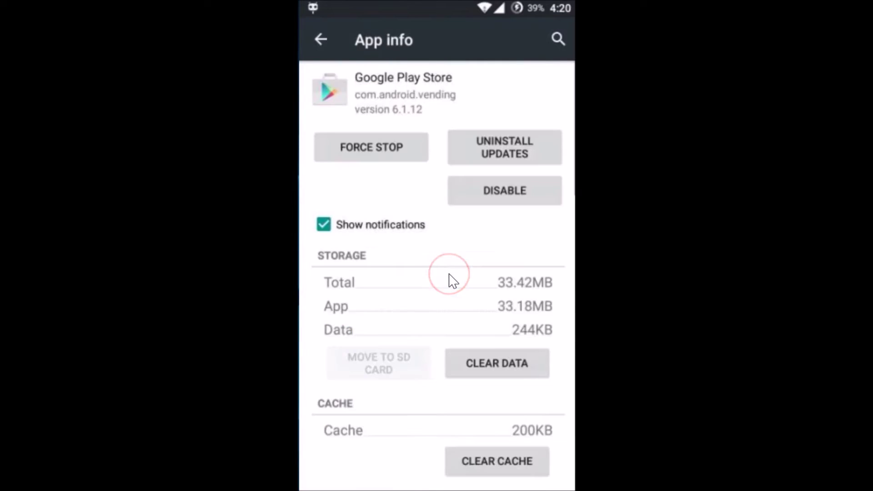
left_click(448, 278)
left_click(478, 373)
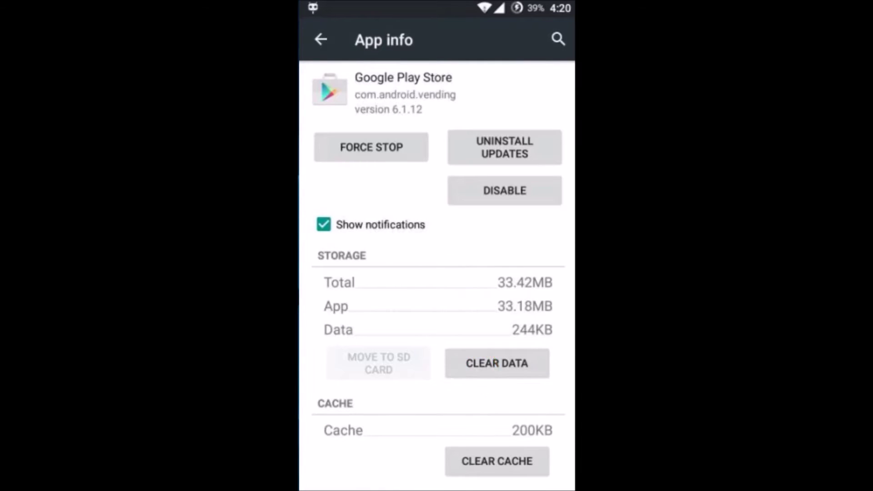
left_click(522, 305)
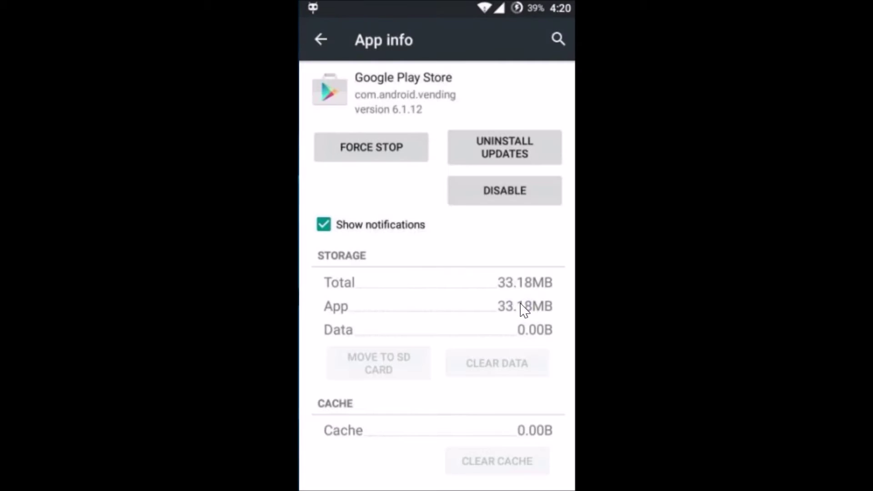
left_click(386, 32)
left_click(321, 39)
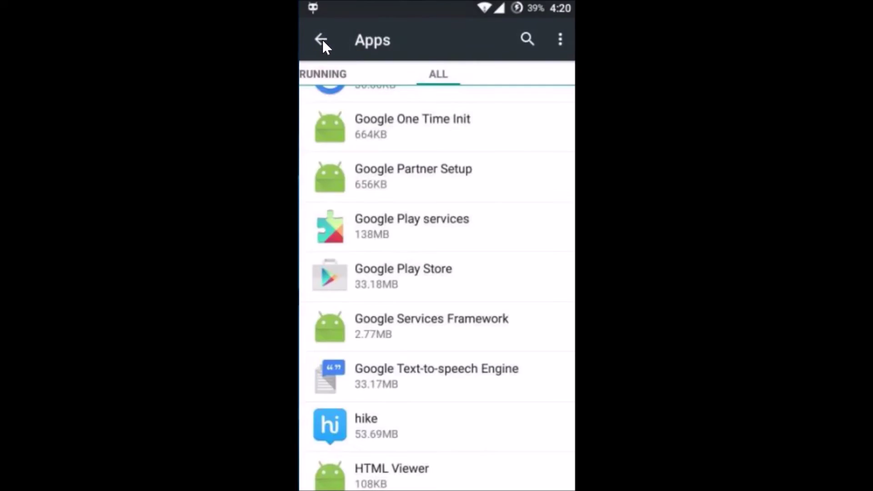
Clear all Google Play services data through Manage Space and confirm the deletion.
left_click(389, 227)
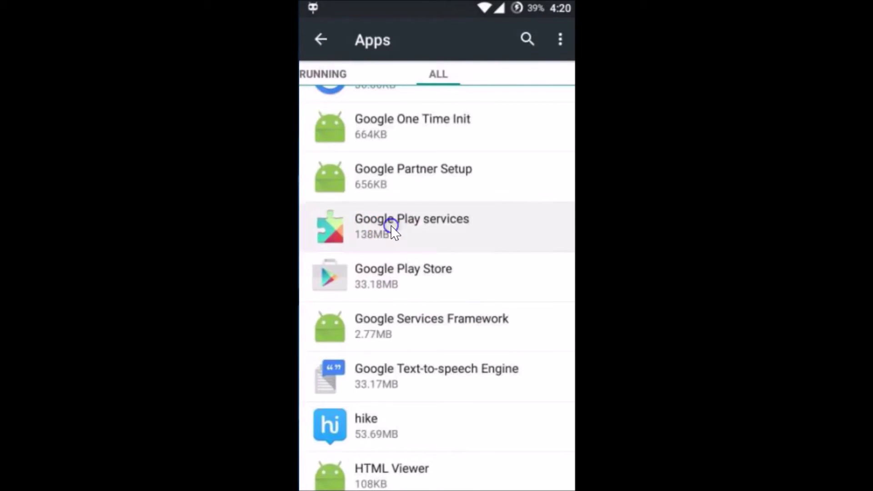
mouse_move(555, 263)
left_mouse_down()
mouse_move(511, 347)
mouse_move(512, 362)
mouse_move(456, 341)
left_mouse_up()
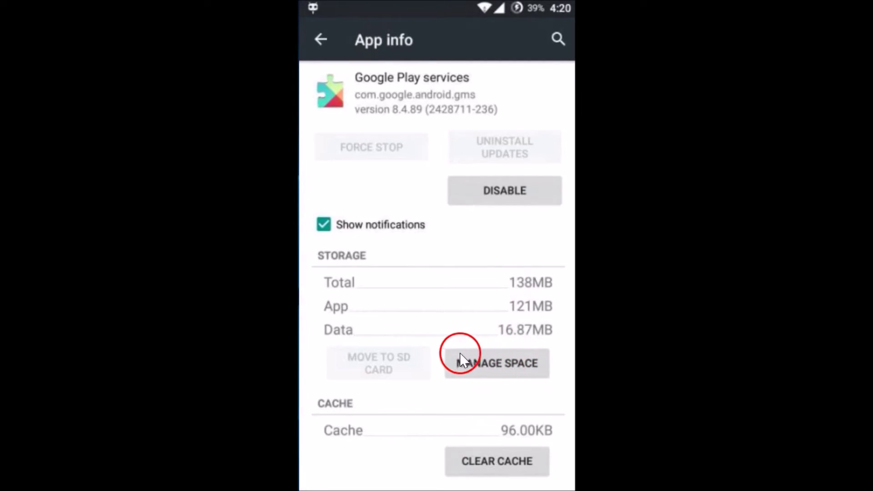
left_click_drag(476, 364, 487, 364)
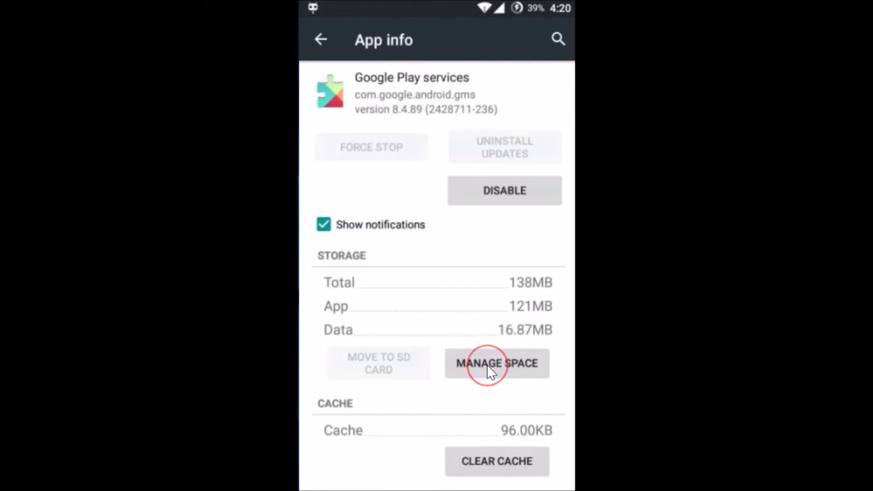
left_click(499, 364)
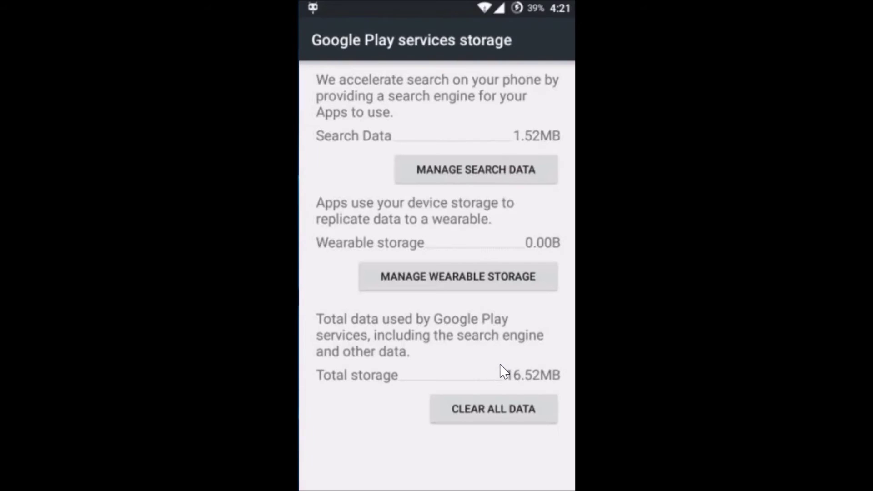
left_click(470, 403)
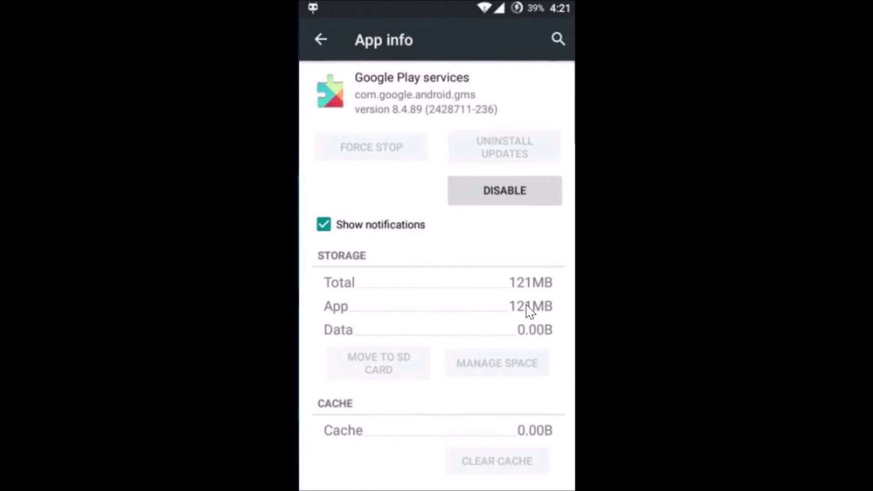
left_click(409, 371)
Back out to the main Settings list and open Accounts.
key("Escape")
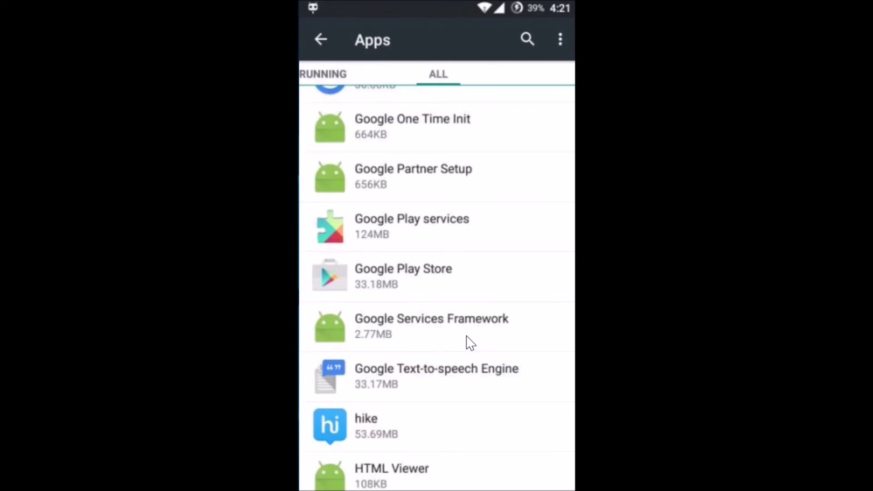
key("Escape")
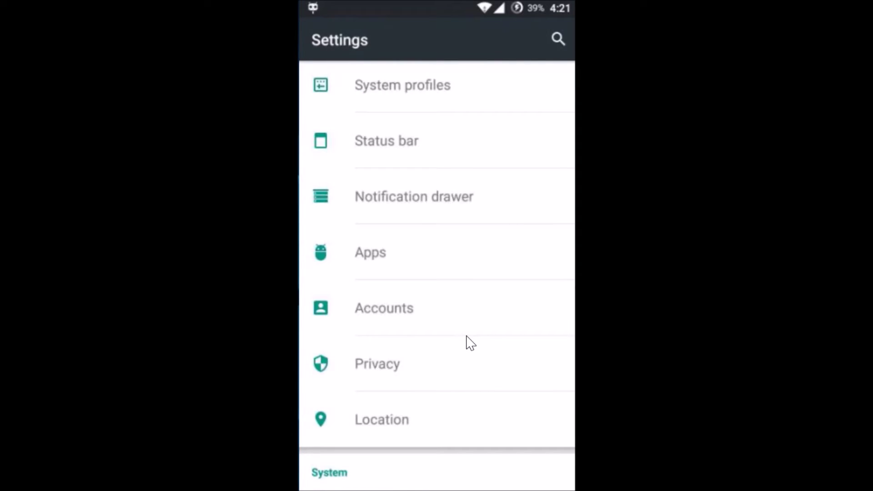
scroll(470, 343, "down", 3)
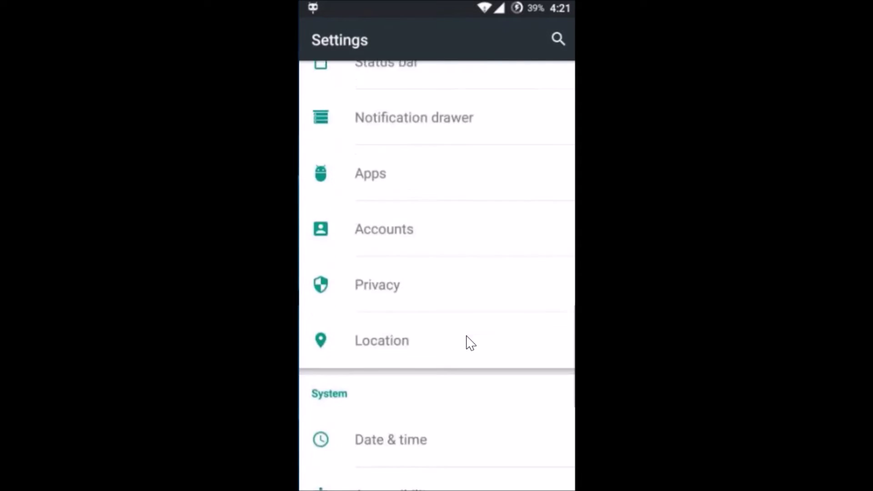
scroll(471, 343, "up", 3)
left_click(398, 322)
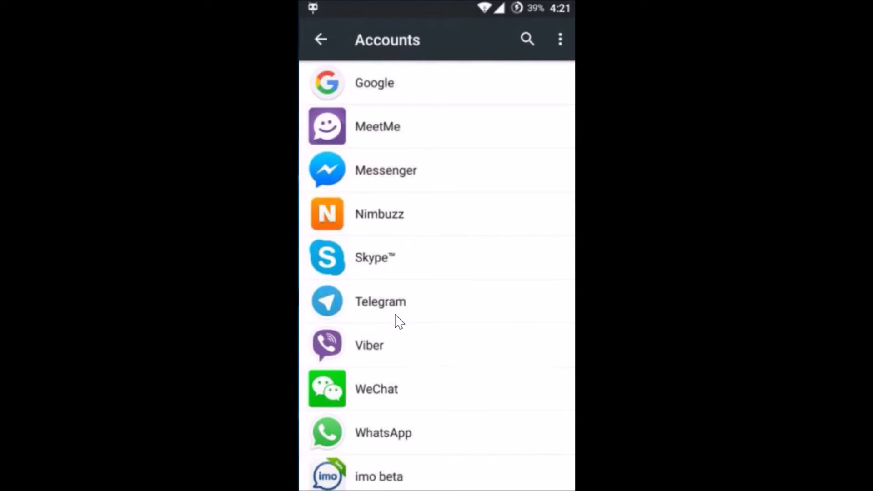
Choose Remove account from the Google account's overflow menu and confirm it.
left_click(409, 85)
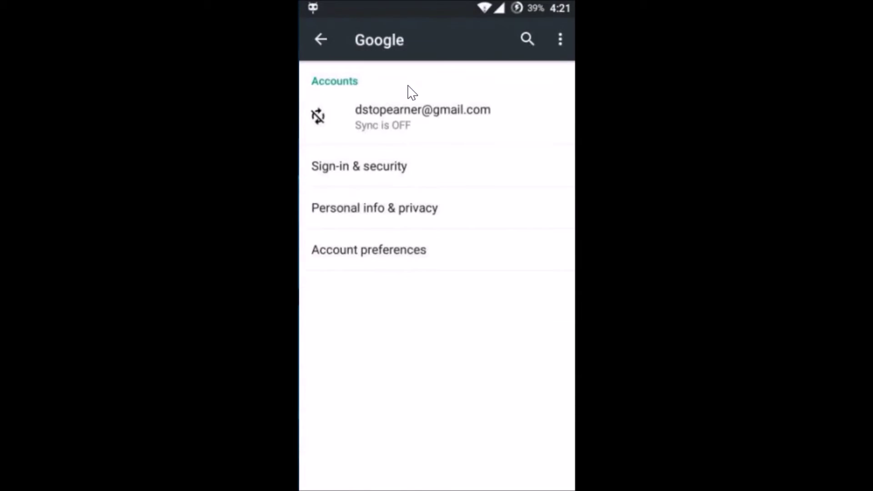
left_click(481, 111)
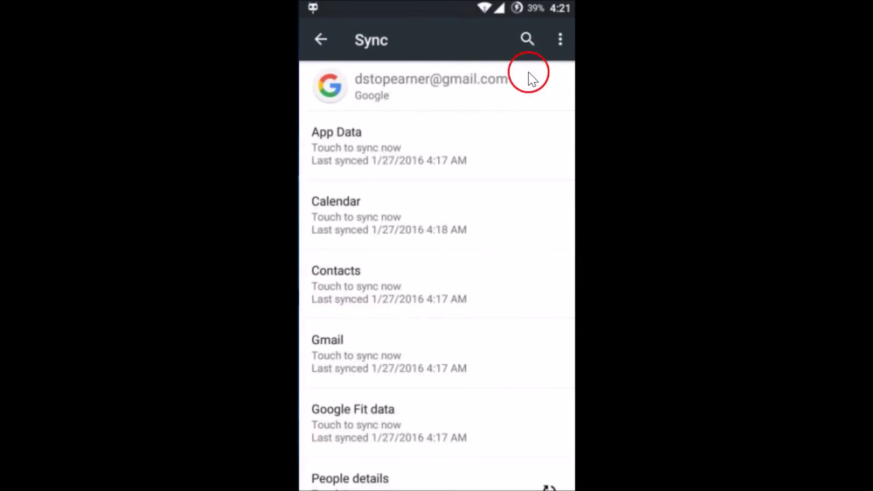
left_click(558, 45)
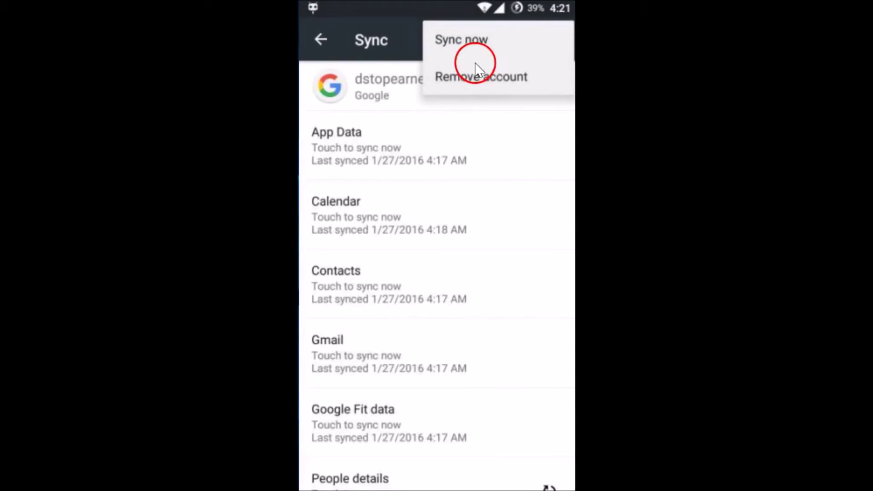
left_click(483, 82)
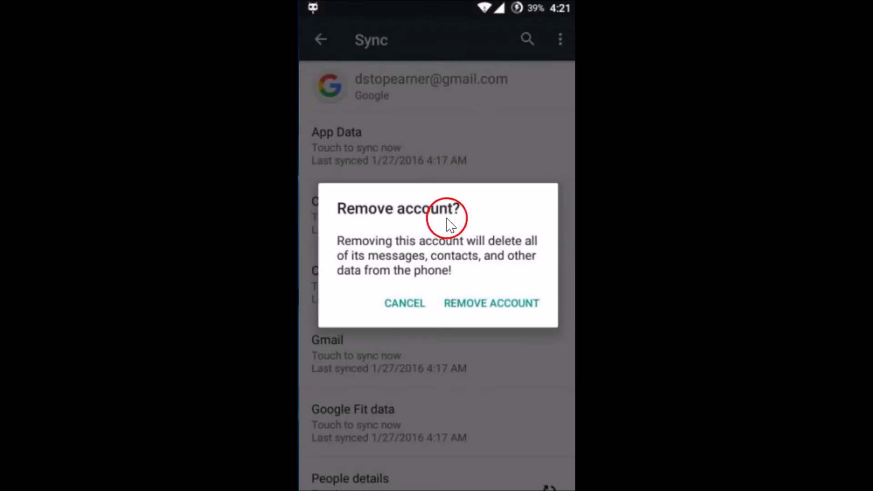
left_click(502, 303)
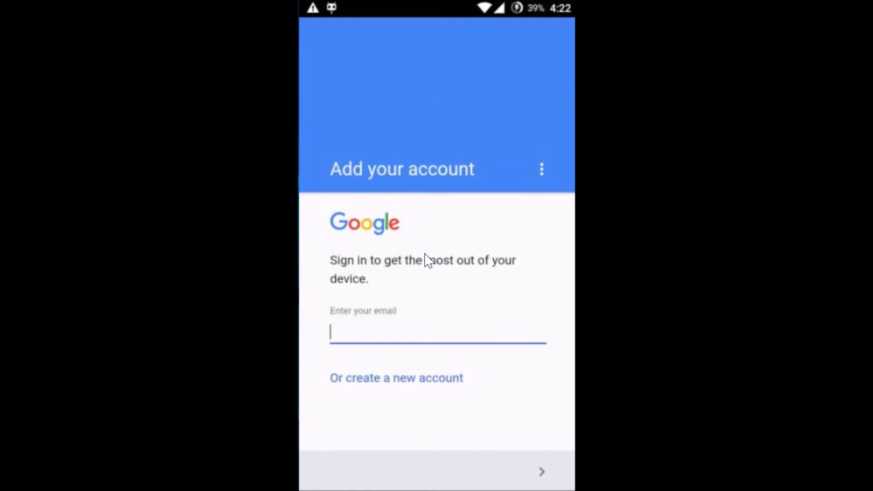
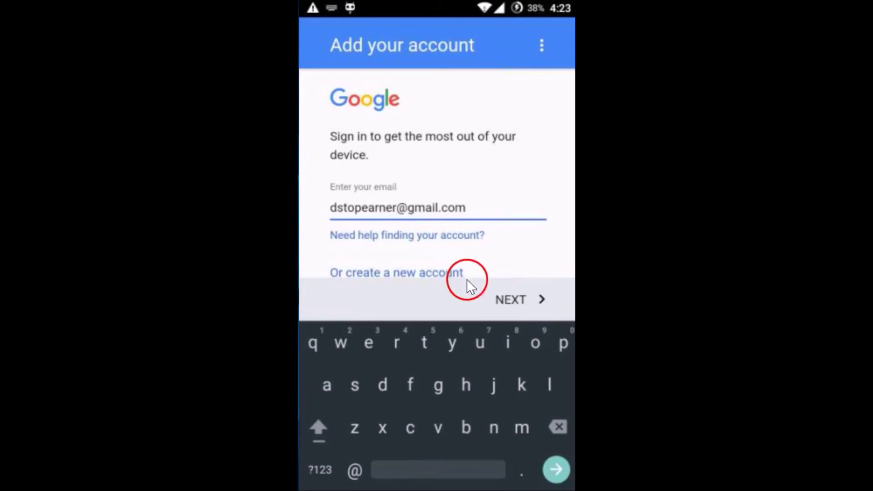
Submit the account email, enter the account password, and accept Google's terms.
left_click(512, 300)
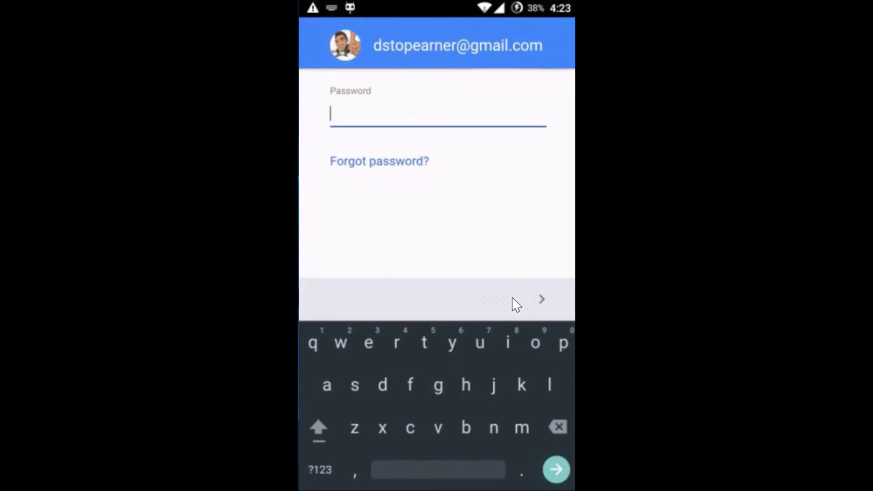
type("*******6t")
left_click(515, 299)
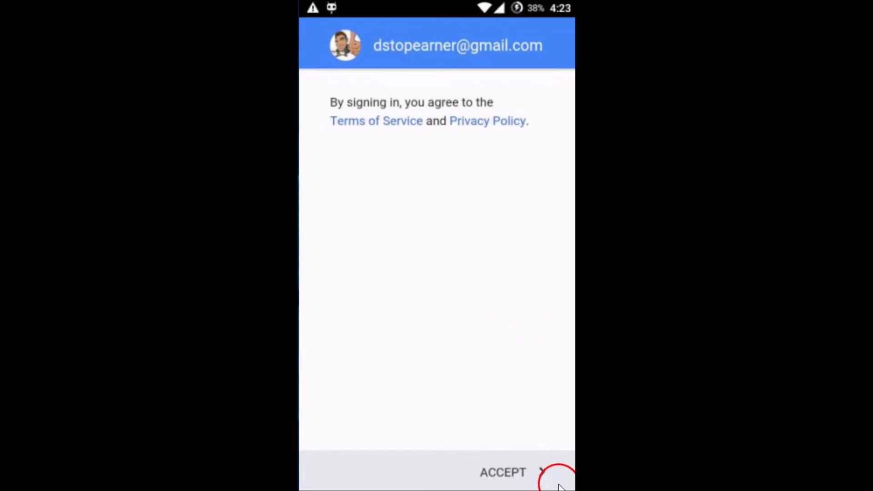
left_click(518, 479)
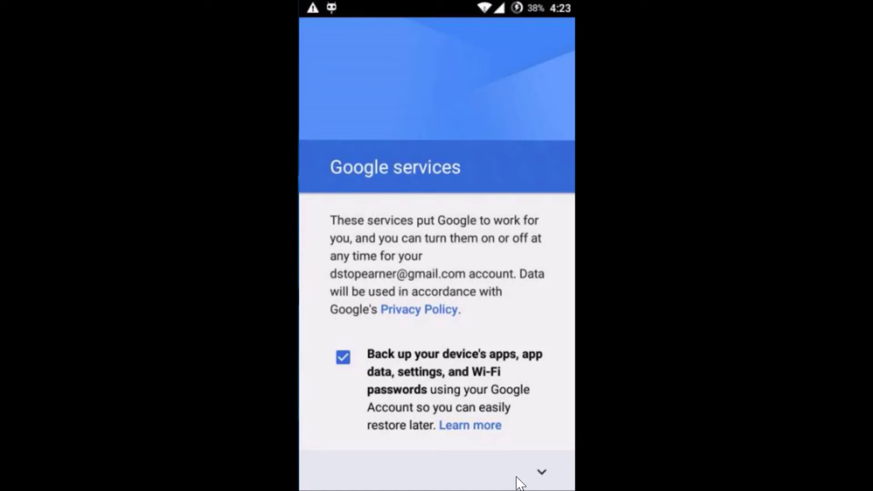
Keep device backup on, pass Google services, and continue with No thanks for payment info.
left_click(516, 477)
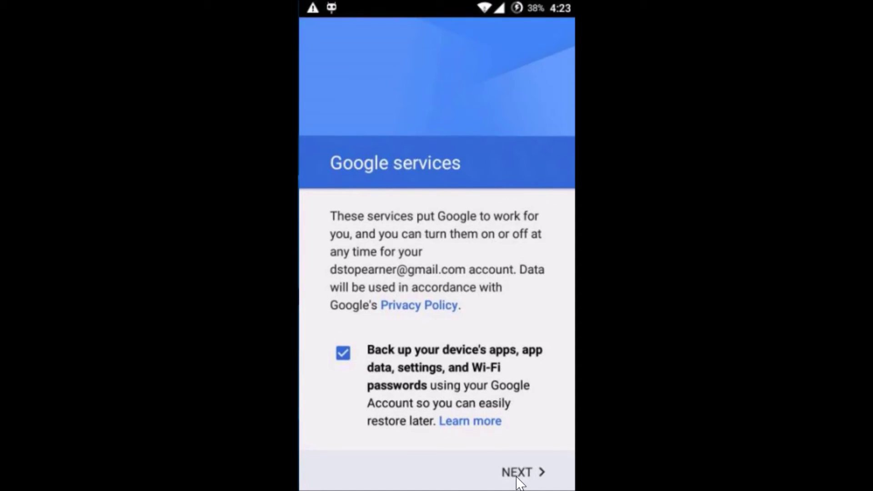
left_click(518, 477)
left_click(518, 477)
left_click(518, 473)
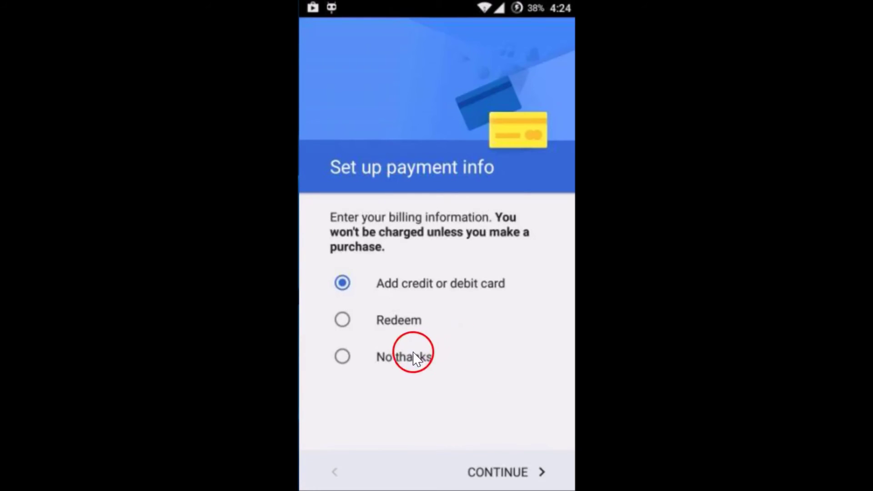
left_click(394, 359)
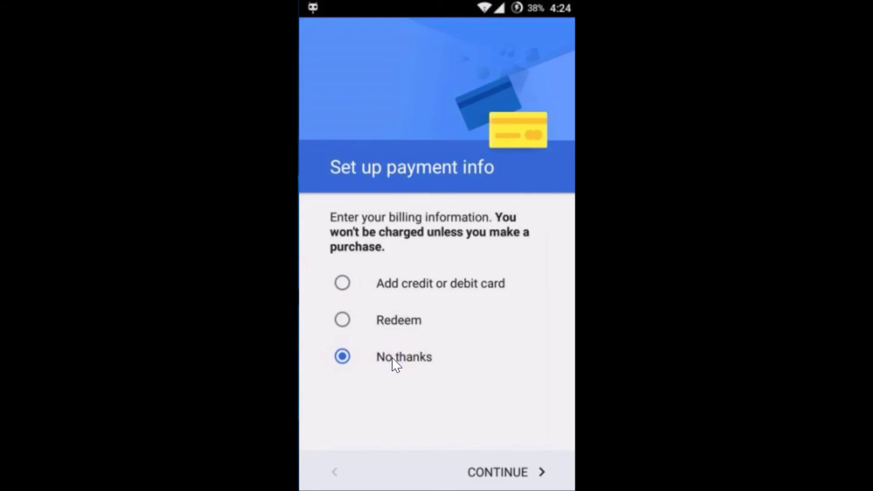
left_click(502, 474)
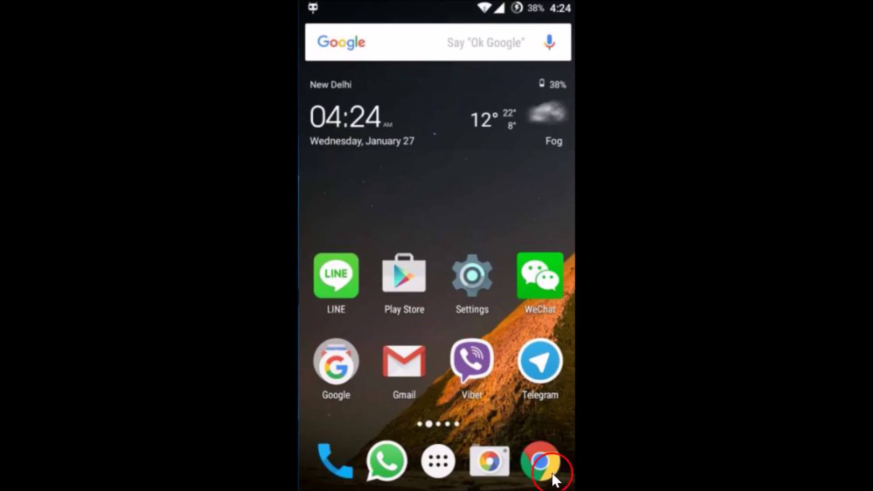
Launch the Play Store from its home screen icon.
left_click(399, 277)
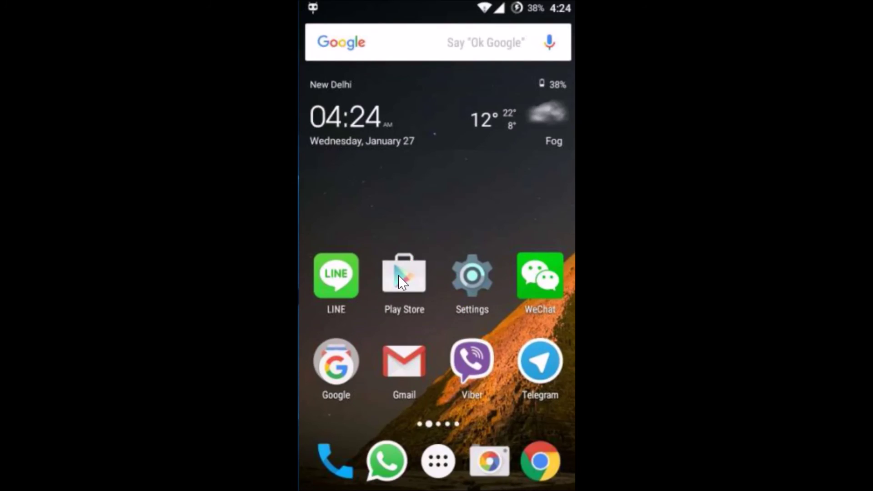